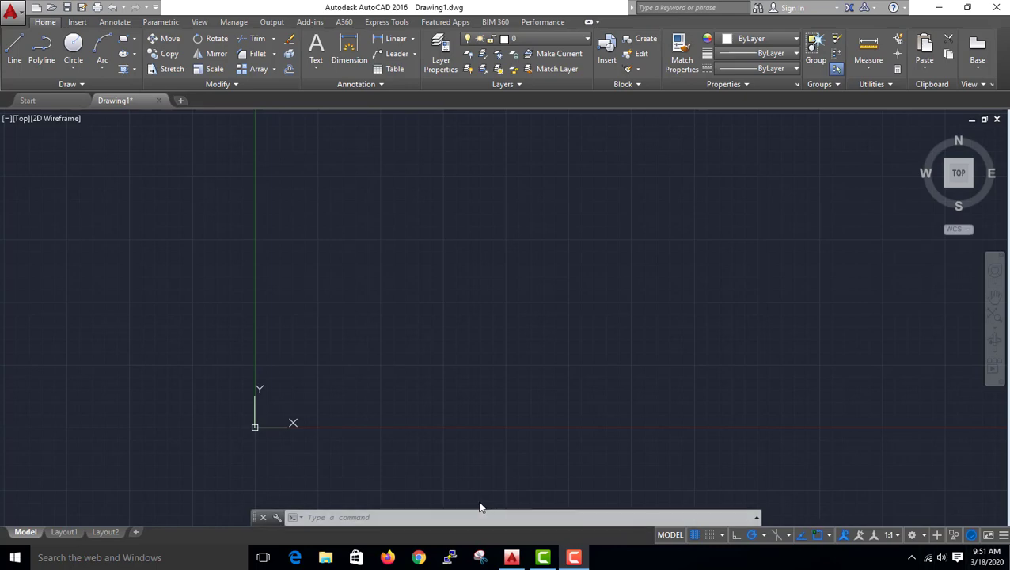
Open the Drawing Units dialog with the UNITS command
{"action": "left_click", "coordinate": [405, 518]}
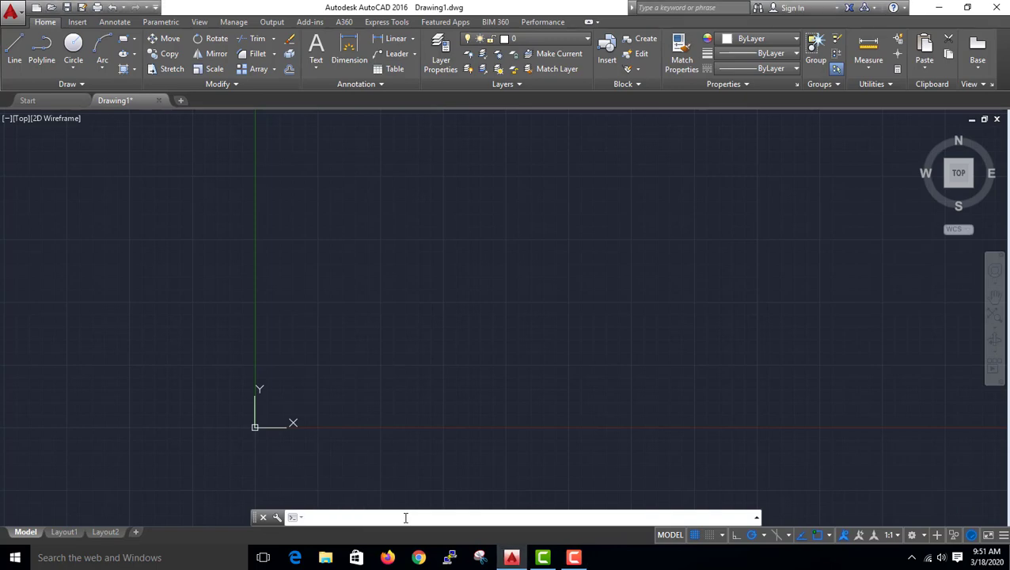
{"action": "type", "text": "UN"}
{"action": "type", "text": "ITS"}
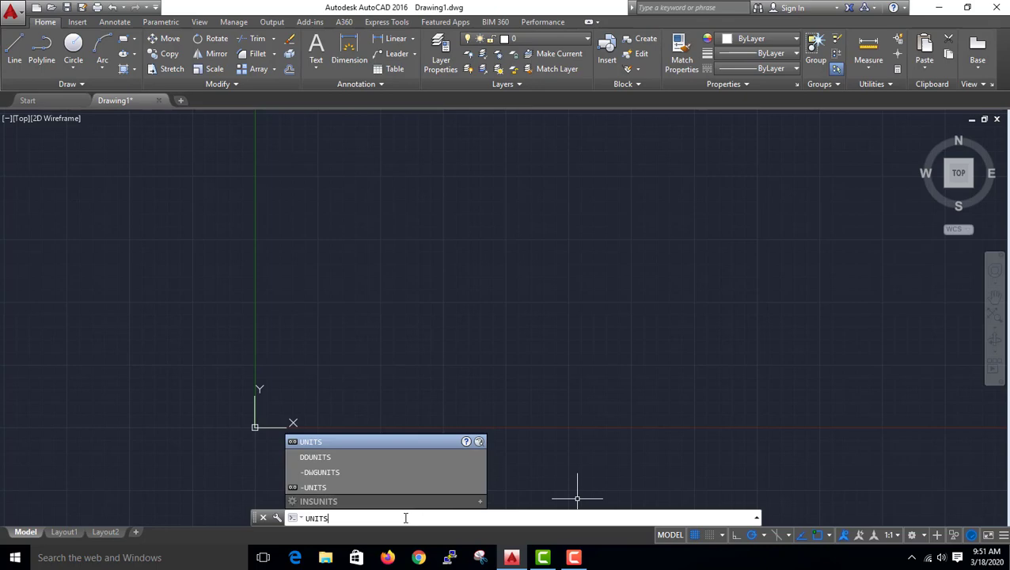
{"action": "key", "text": "Return"}
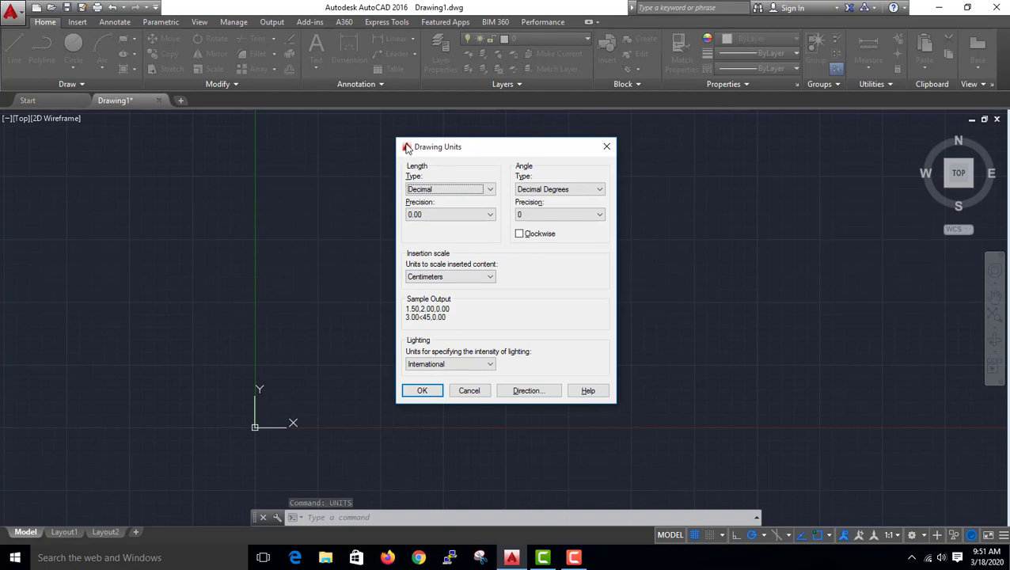
{"action": "left_click", "coordinate": [488, 191]}
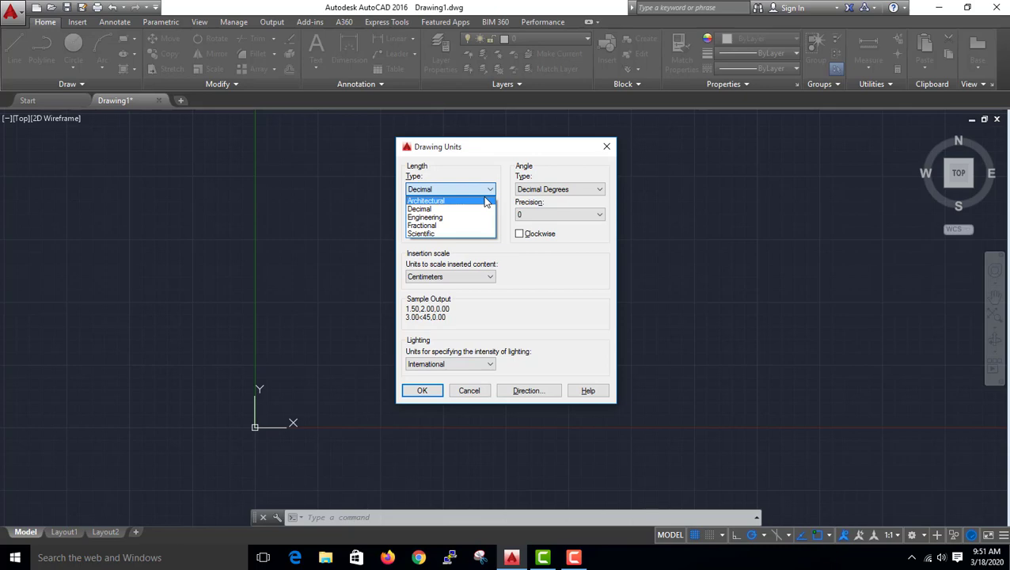
{"action": "left_click", "coordinate": [424, 209]}
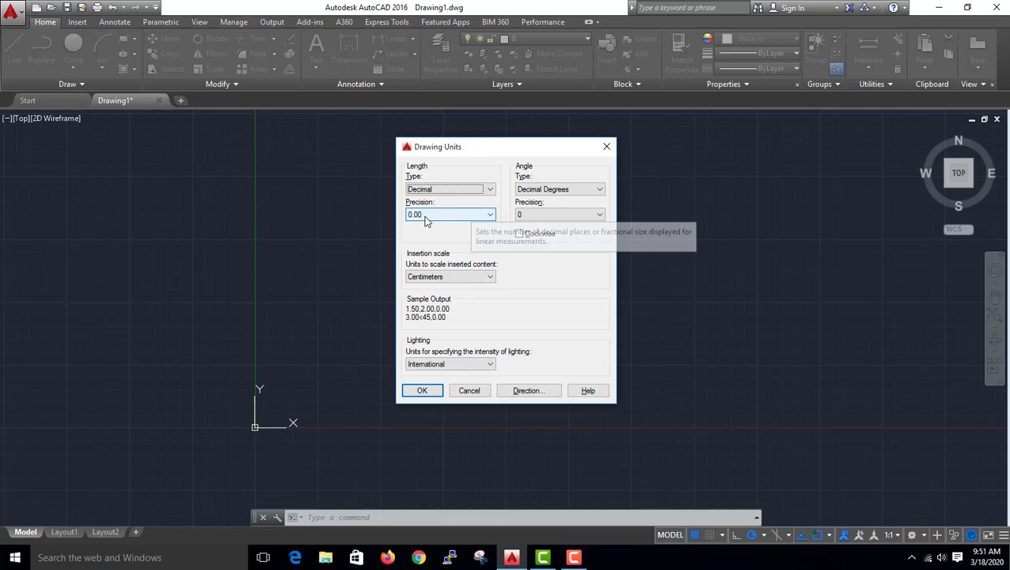
{"action": "left_click", "coordinate": [426, 218]}
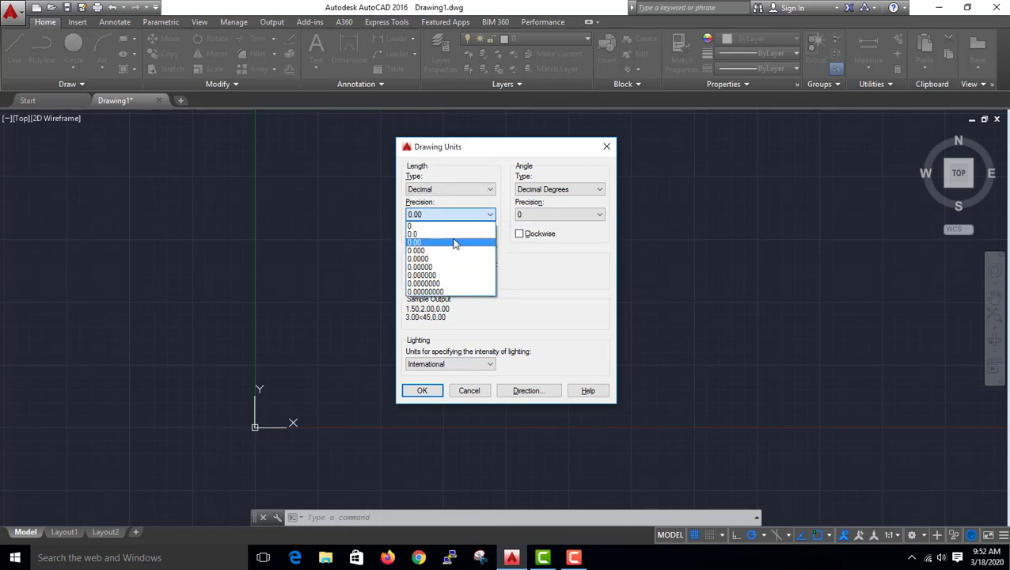
{"action": "left_click", "coordinate": [419, 234]}
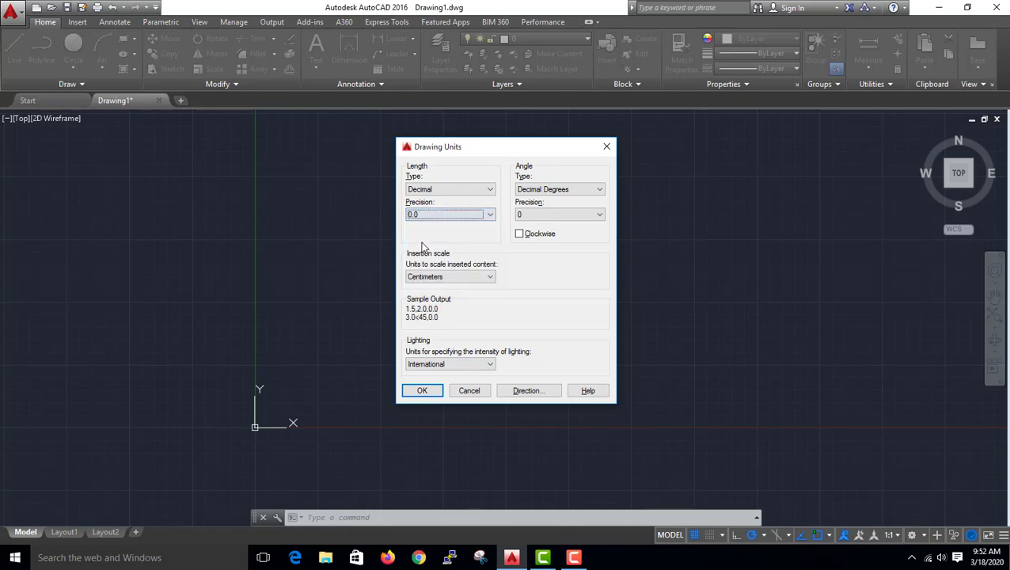
{"action": "left_click", "coordinate": [420, 215]}
{"action": "left_click", "coordinate": [426, 244]}
Confirm Centimeters insertion scale and International lighting, then accept the unit settings
{"action": "left_click", "coordinate": [461, 277]}
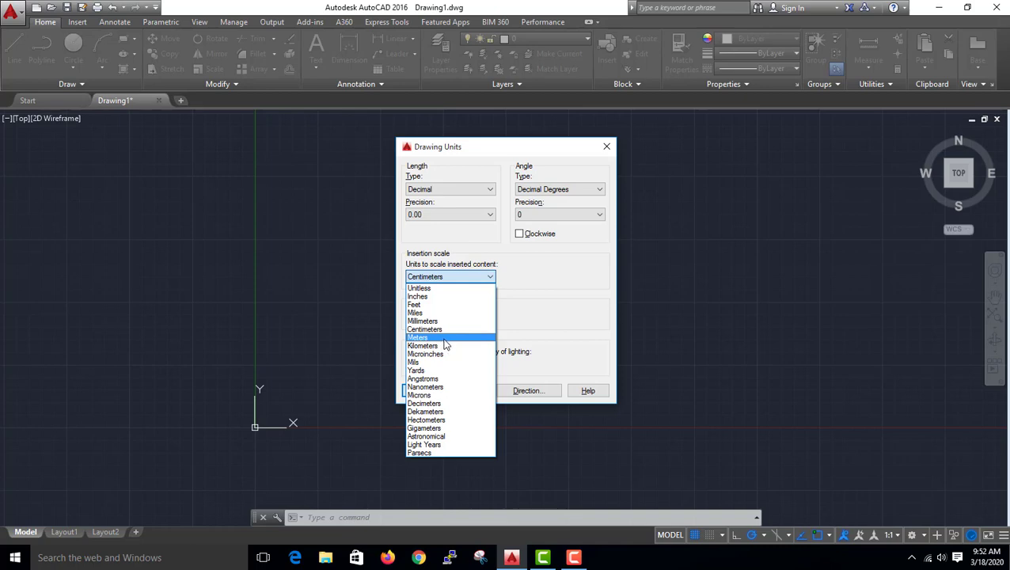
{"action": "left_click", "coordinate": [440, 329]}
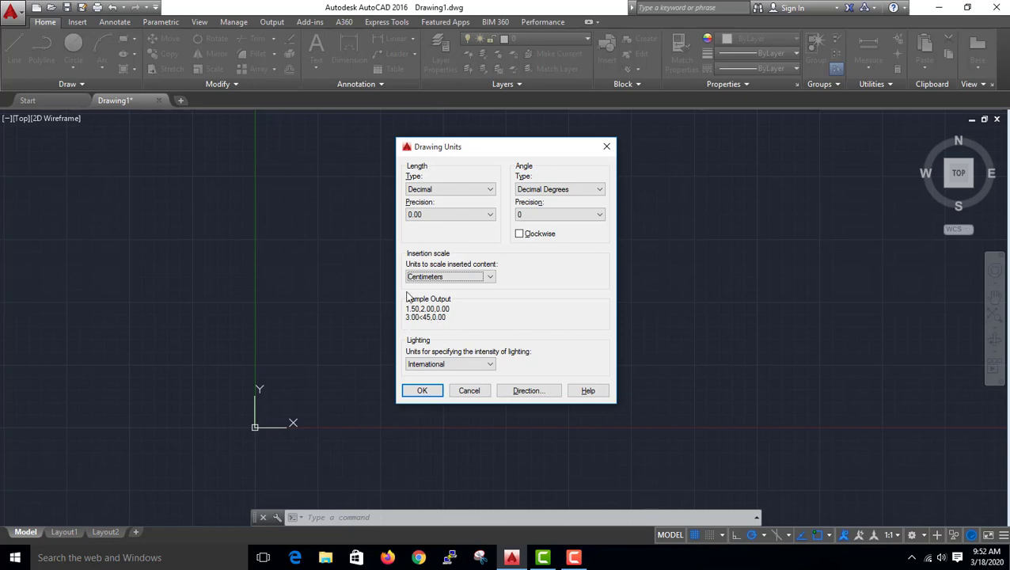
{"action": "left_click", "coordinate": [462, 366]}
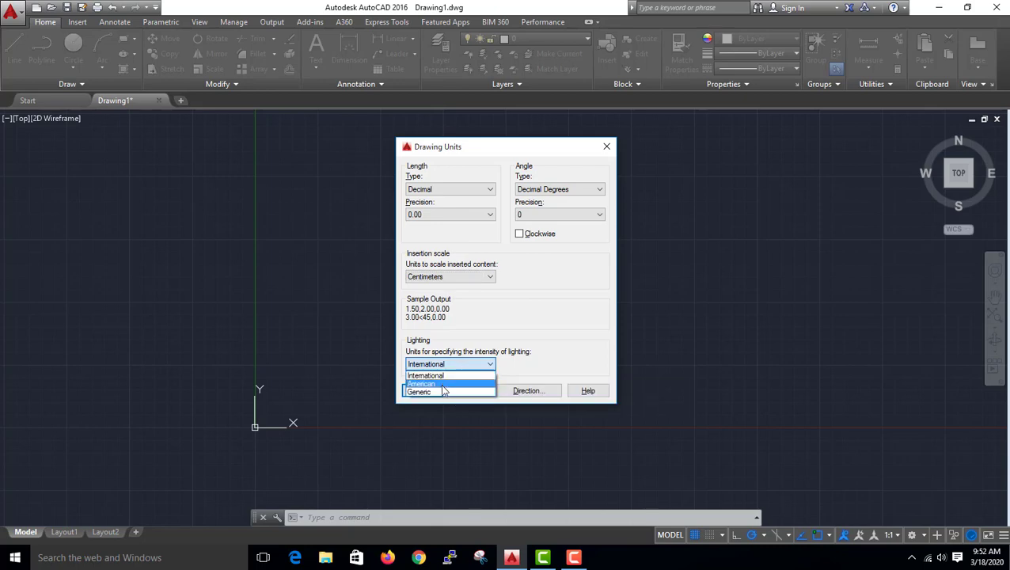
{"action": "left_click", "coordinate": [448, 377]}
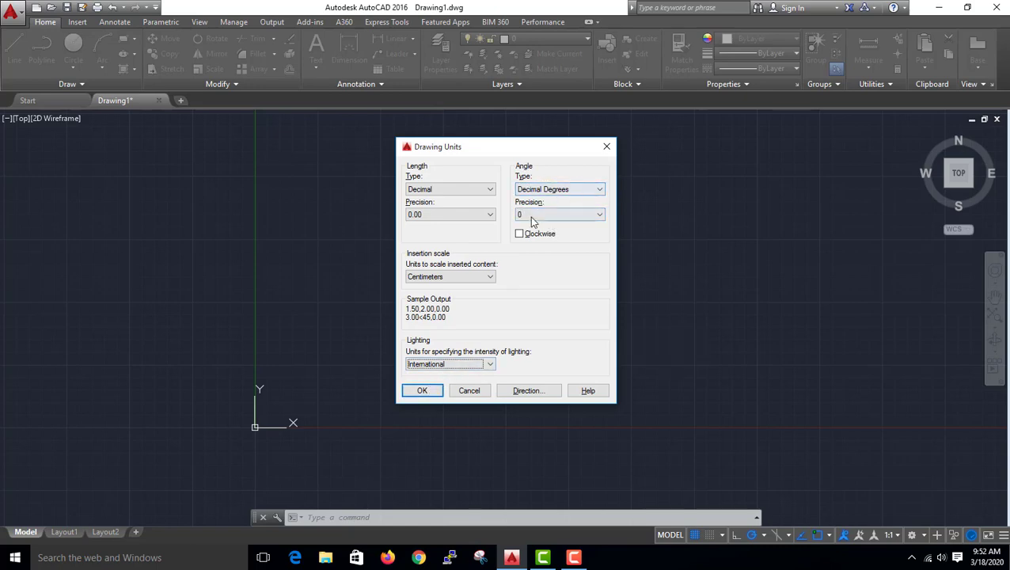
{"action": "left_click", "coordinate": [431, 392]}
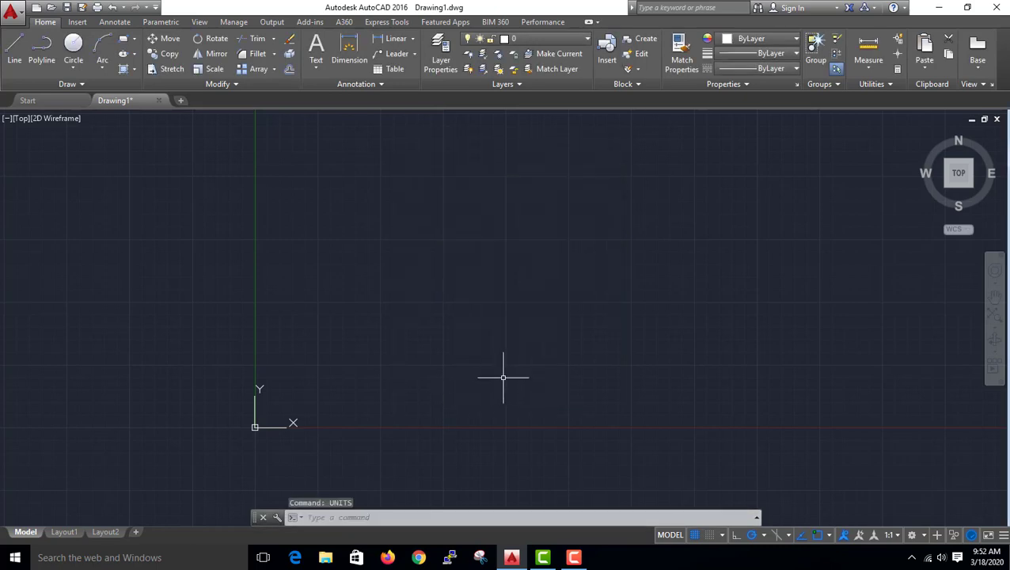
Set the drawing limits with LIMIT: lower left 0,0, upper right 2000,2000
{"action": "left_click", "coordinate": [352, 518]}
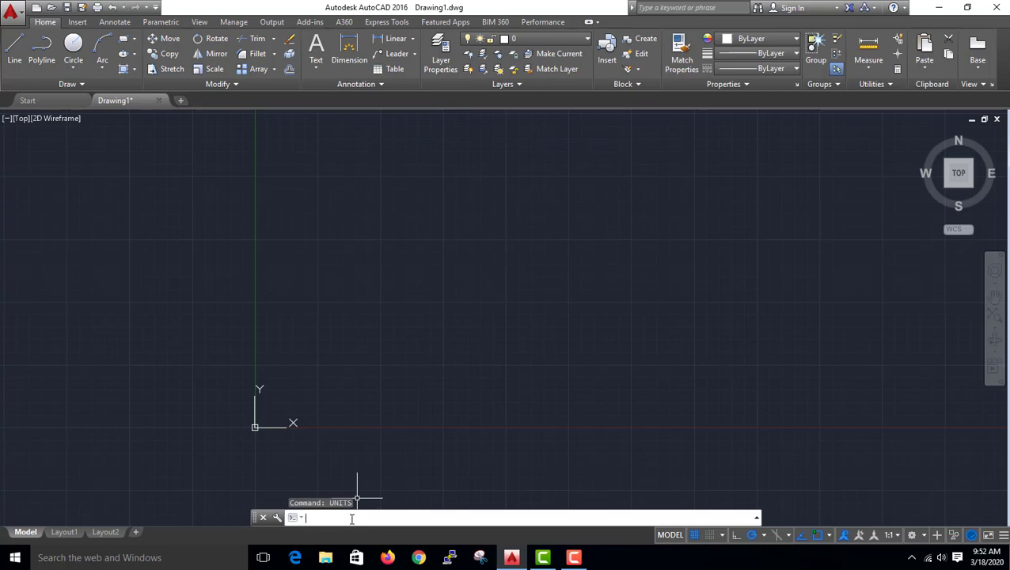
{"action": "type", "text": "LIM"}
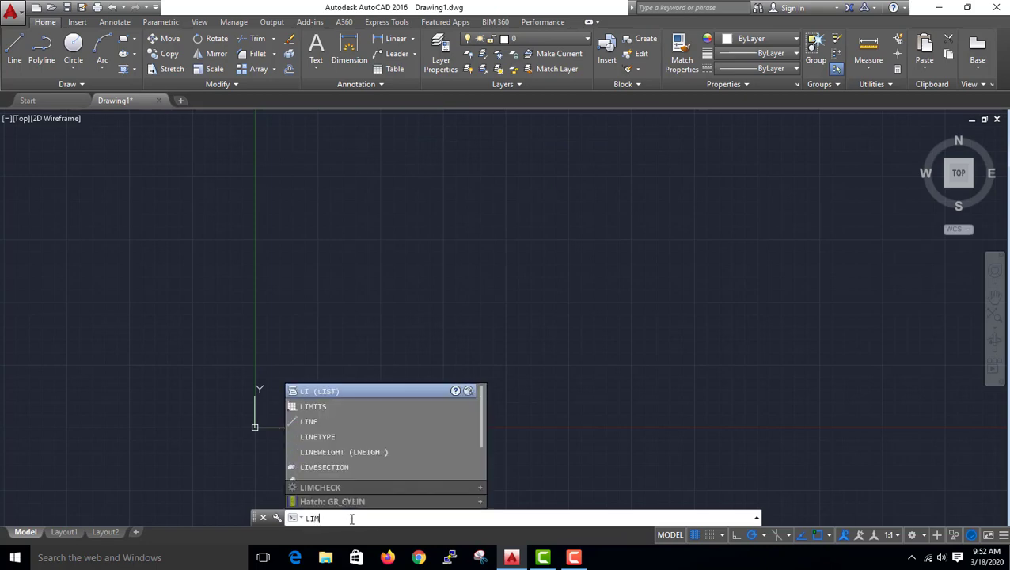
{"action": "type", "text": "IT"}
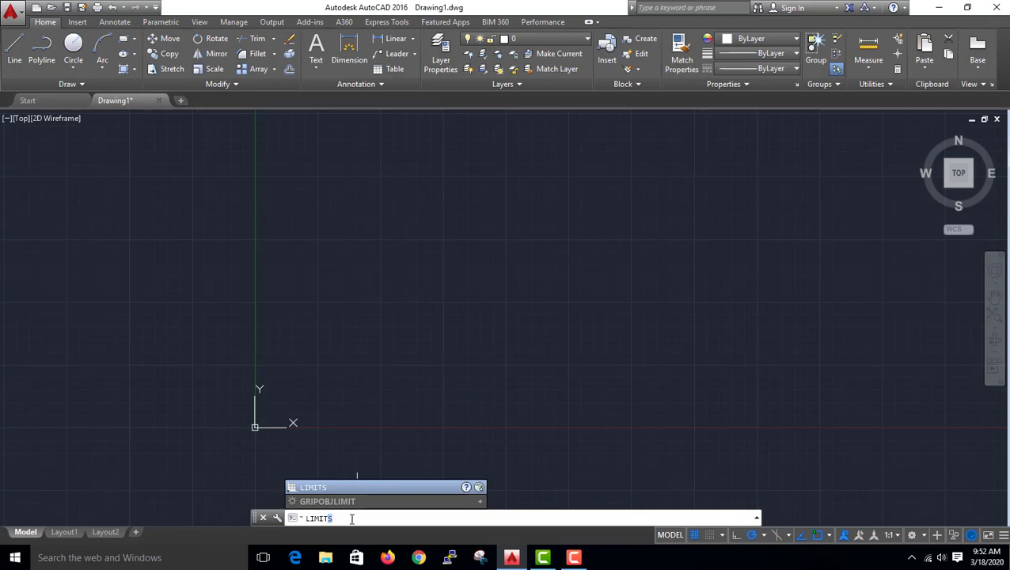
{"action": "key", "text": "Return"}
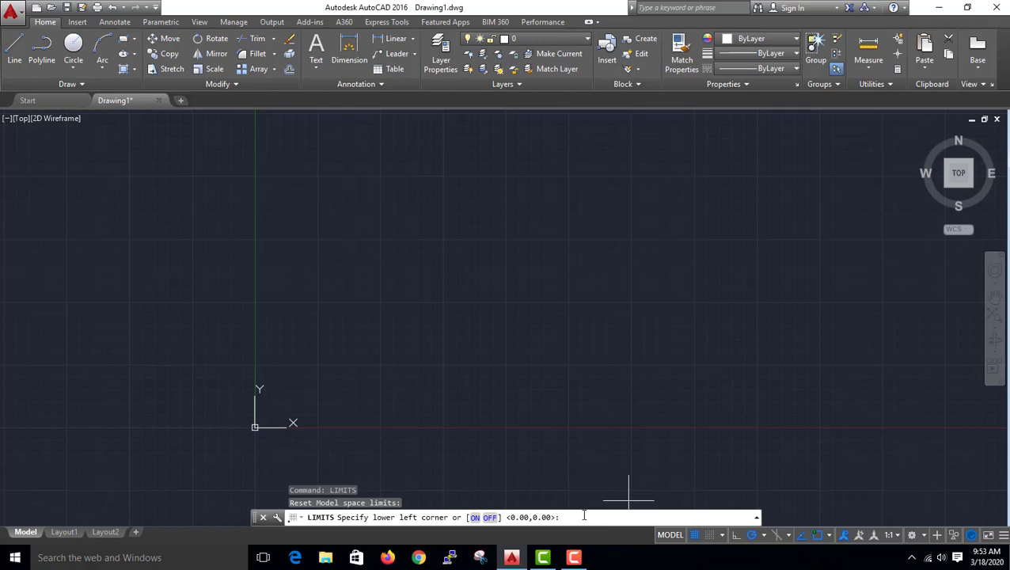
{"action": "type", "text": "0"}
{"action": "type", "text": "."}
{"action": "key", "text": "BackSpace"}
{"action": "type", "text": ",0"}
{"action": "key", "text": "Return"}
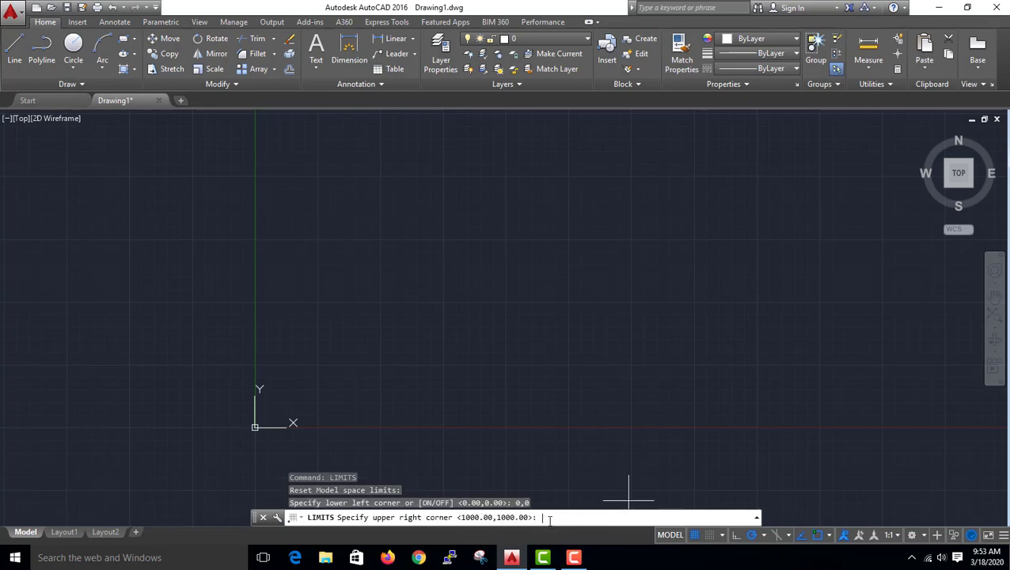
{"action": "type", "text": "2000"}
{"action": "type", "text": ",2000"}
{"action": "key", "text": "Return"}
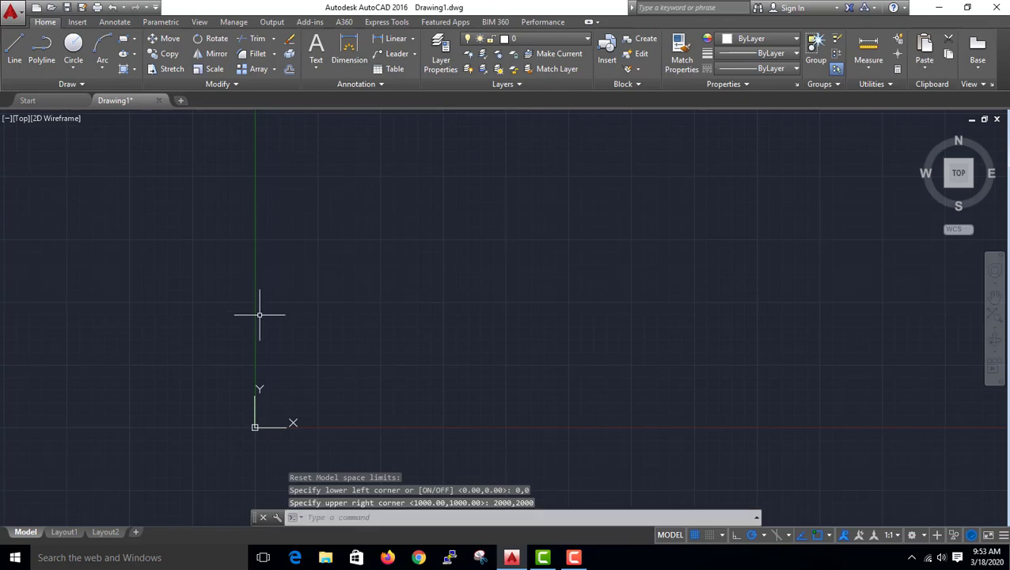
Regenerate the drawing with REGEN to apply the 2000,2000 limits
{"action": "type", "text": "RE"}
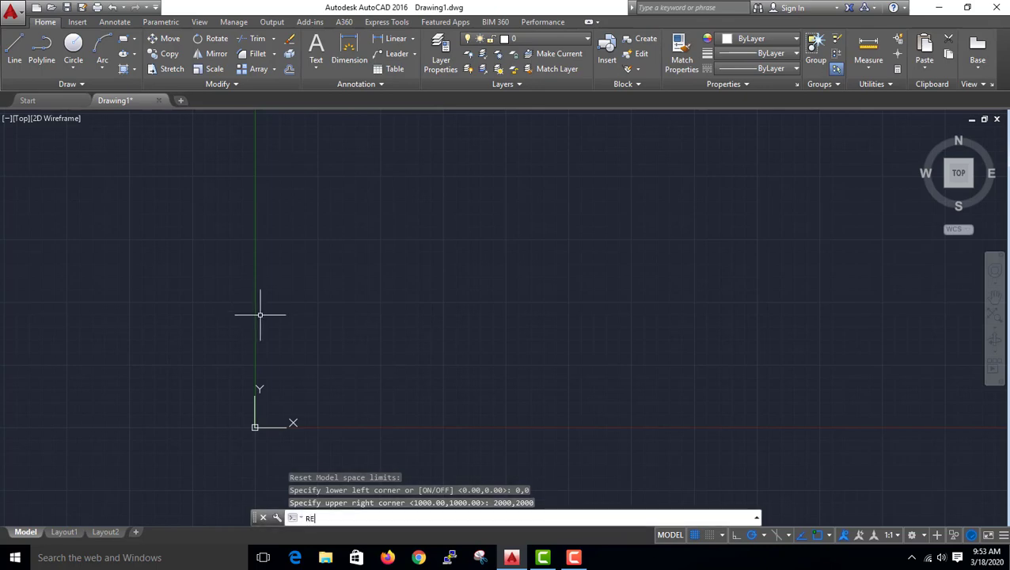
{"action": "type", "text": "G"}
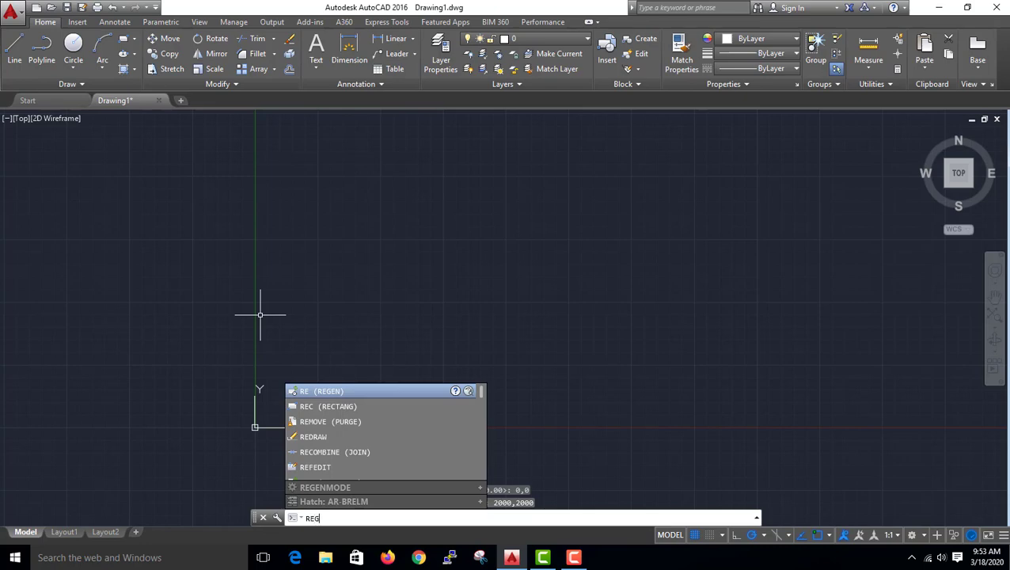
{"action": "type", "text": "EN"}
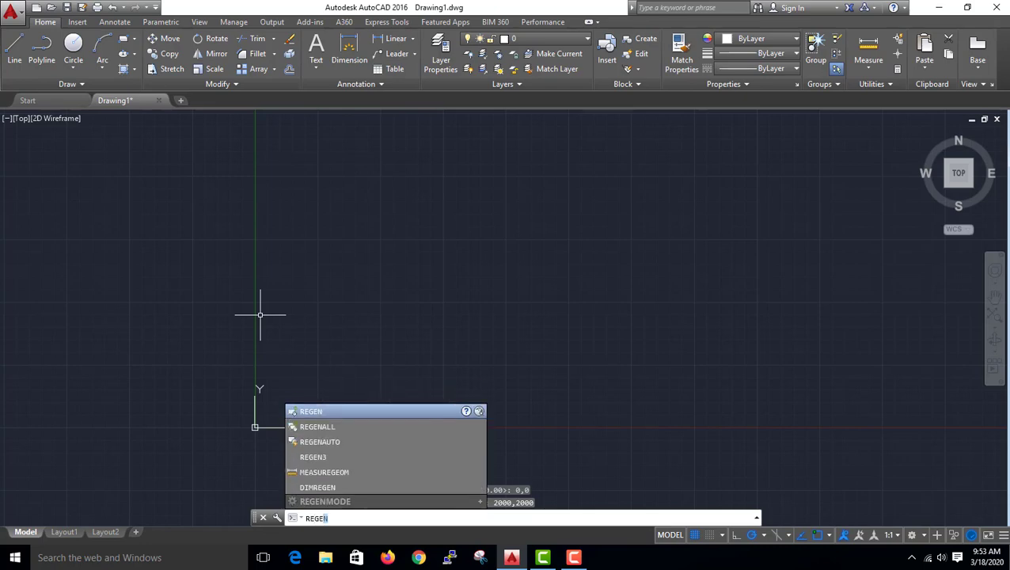
{"action": "key", "text": "Return"}
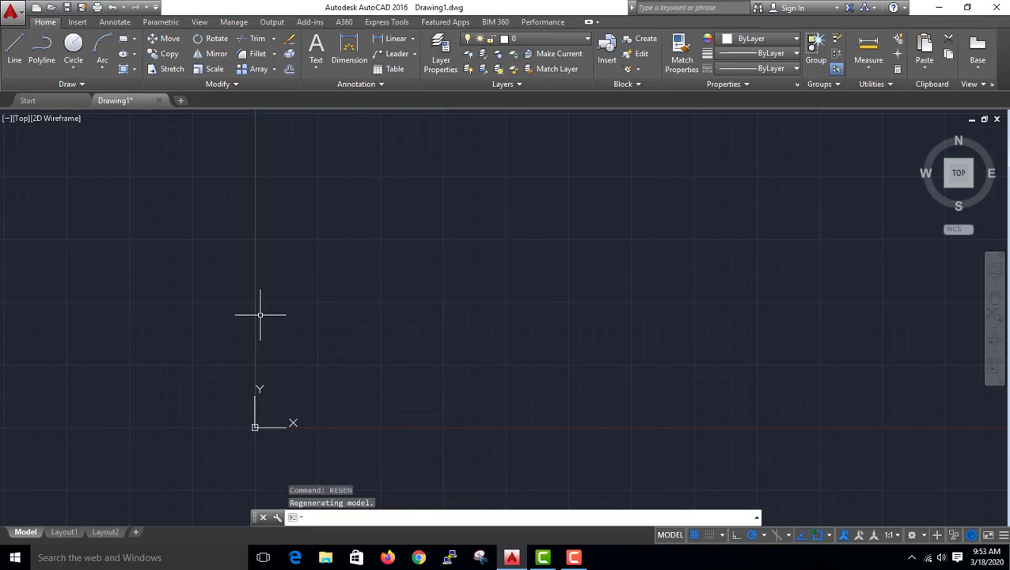